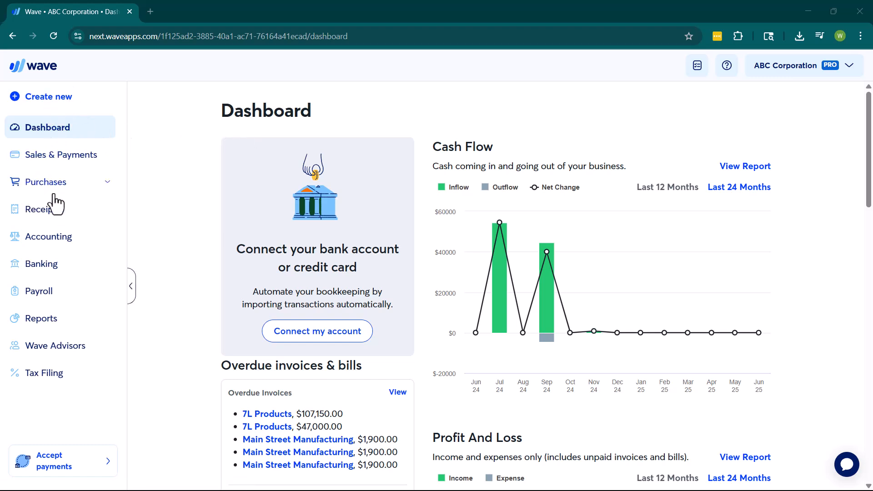
Go to Purchases > Vendors and start a new vendor with Add a vendor
left_click(108, 187)
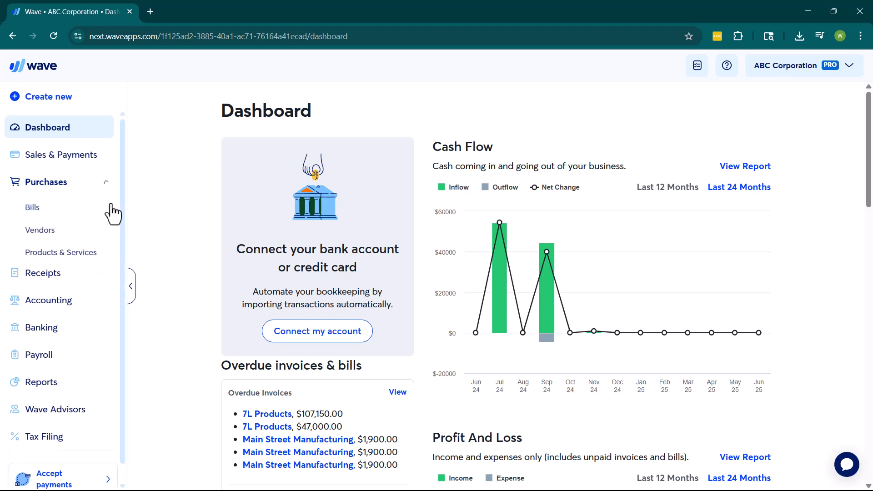
left_click(38, 232)
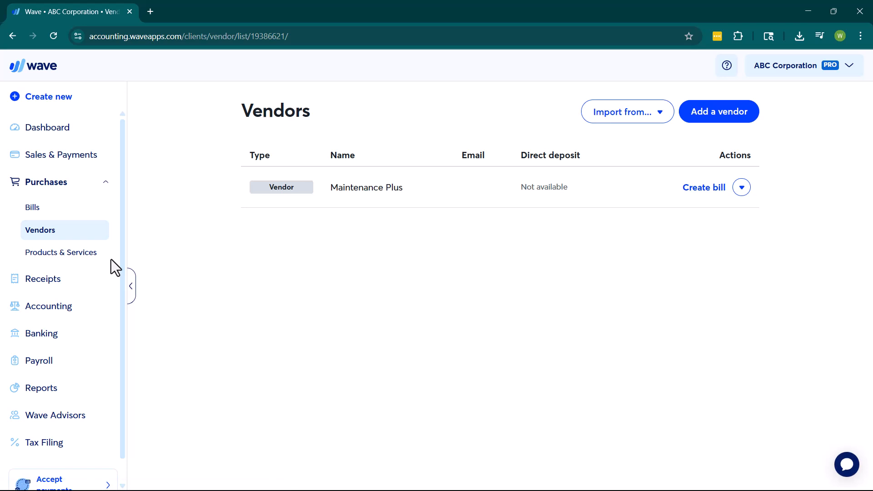
left_click(717, 120)
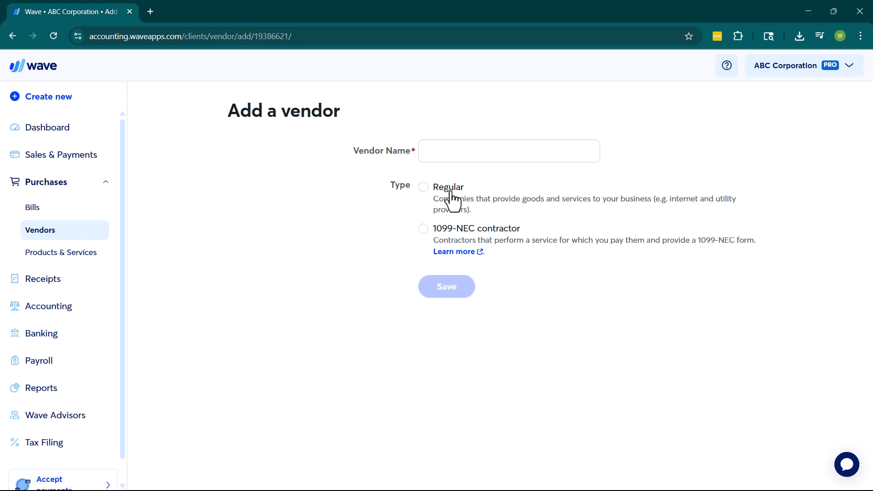
Enter 'XYZ Inc' in the Vendor Name field
left_click(481, 157)
type("XYZ Inc")
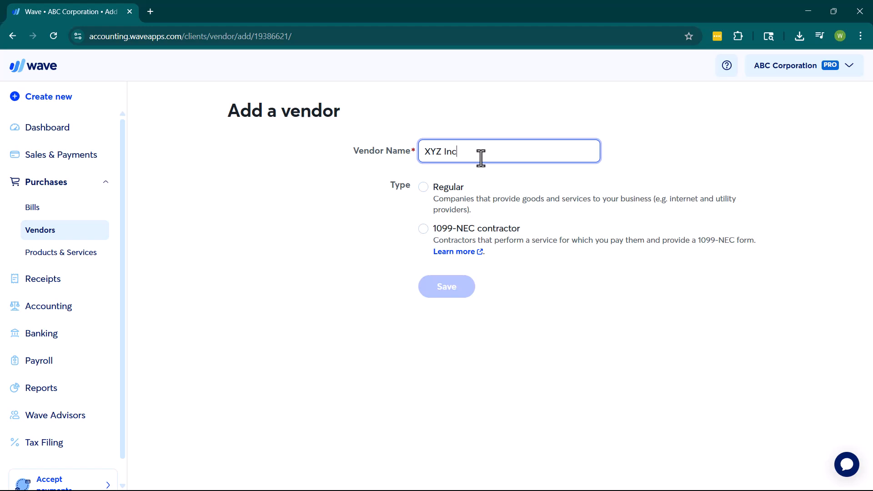
Mark the vendor as Regular, keep U.S. dollar currency, and enter the contact's e-mail
left_click(422, 187)
scroll(455, 236, "down", 3)
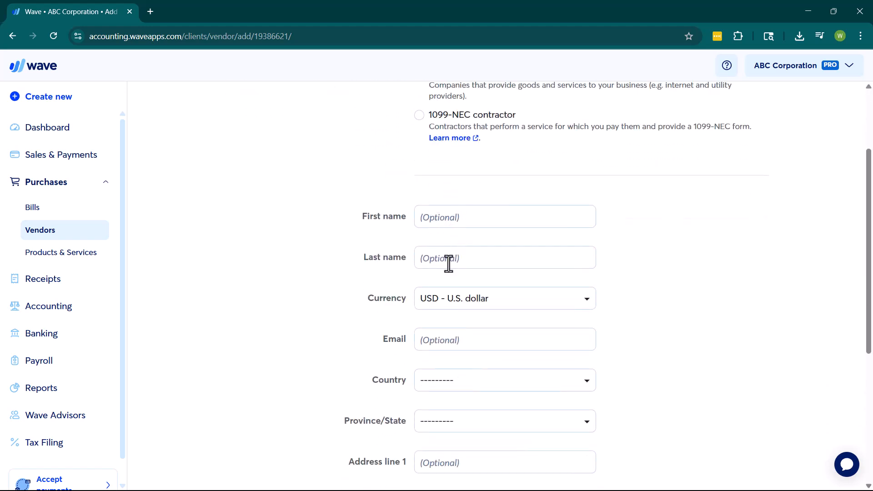
scroll(443, 245, "up", 3)
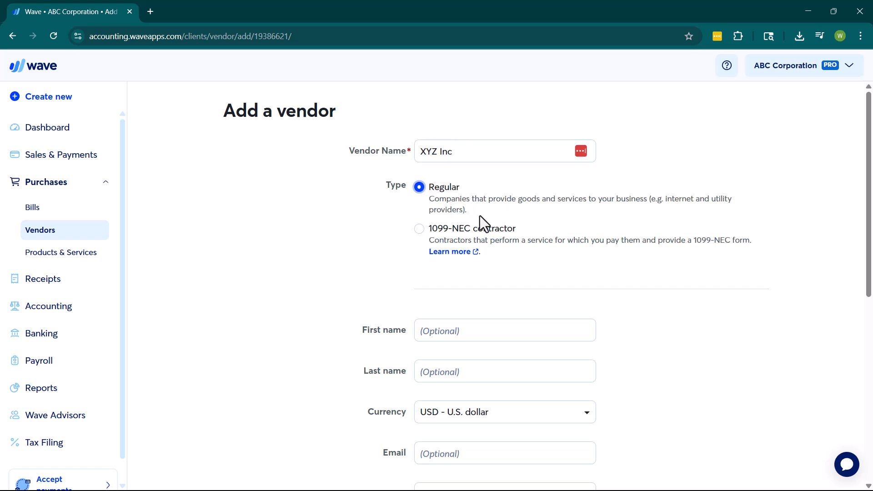
scroll(496, 294, "down", 2)
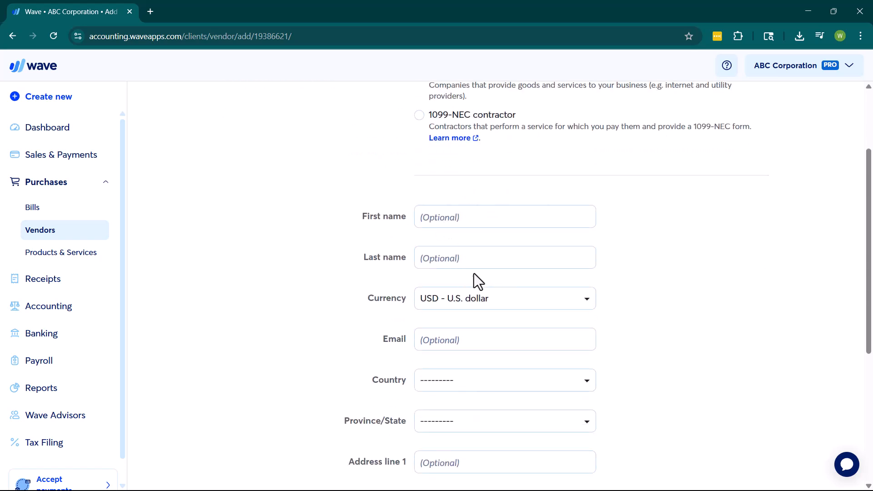
left_click(474, 302)
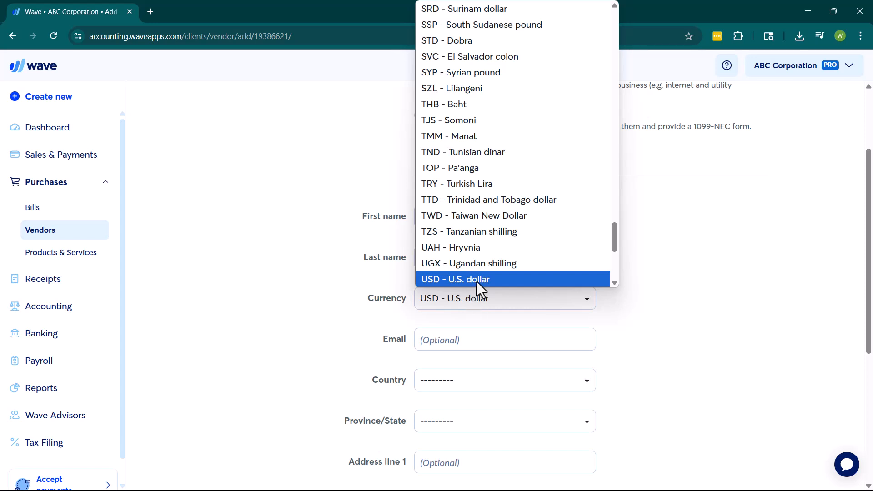
left_click(477, 281)
left_click(477, 338)
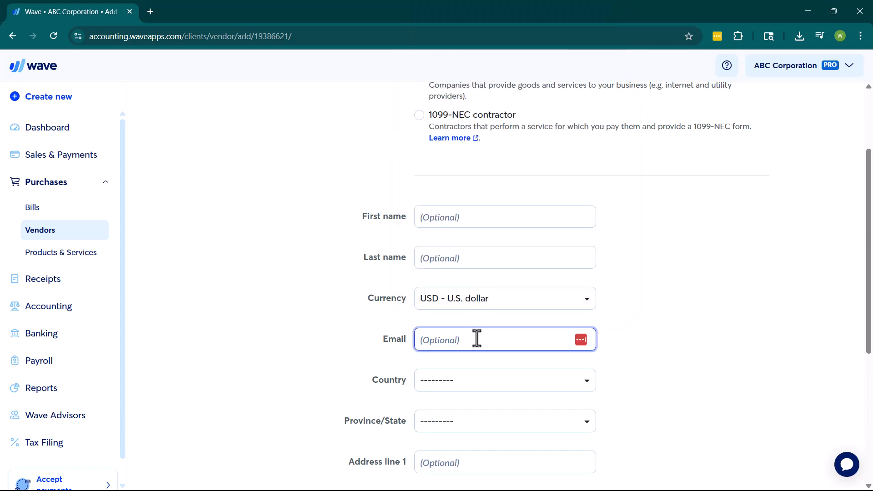
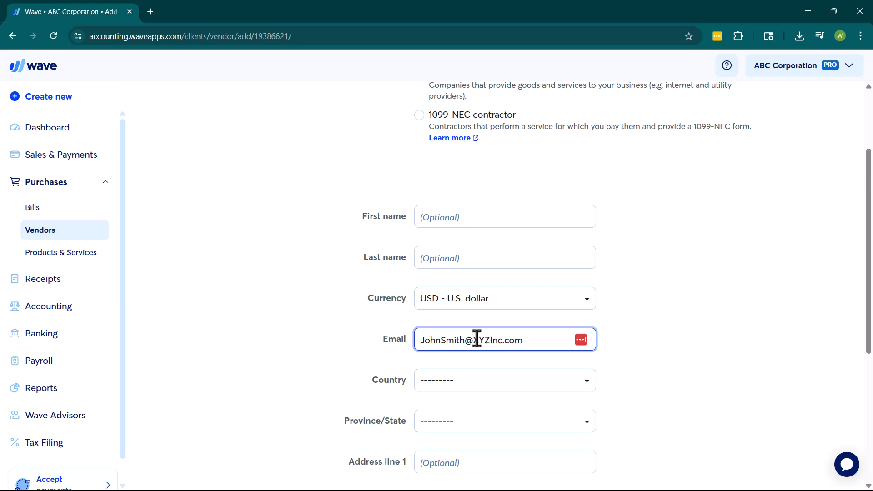
Set the vendor's country to United States and state to Ohio
left_click(485, 388)
type("un")
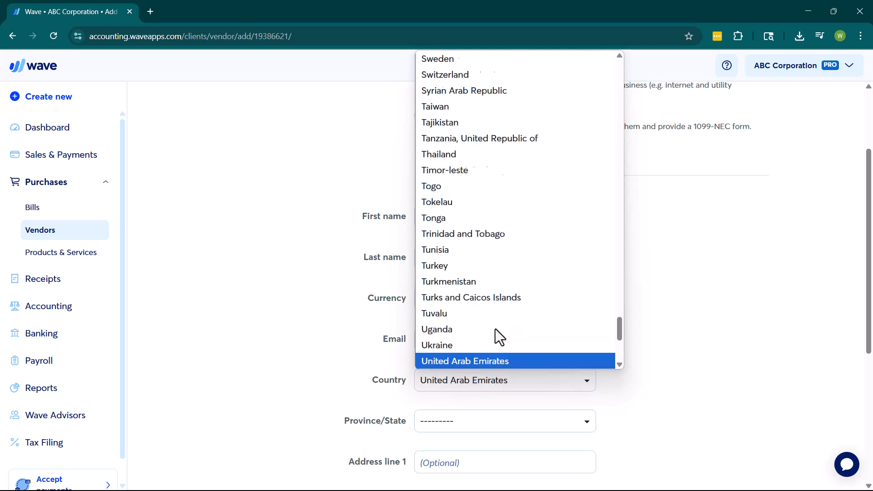
scroll(504, 334, "down", 3)
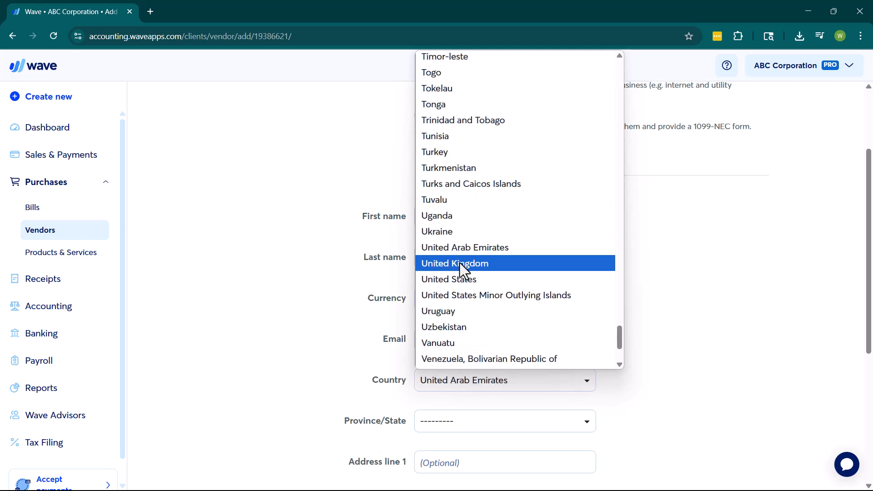
left_click(463, 277)
scroll(600, 315, "down", 2)
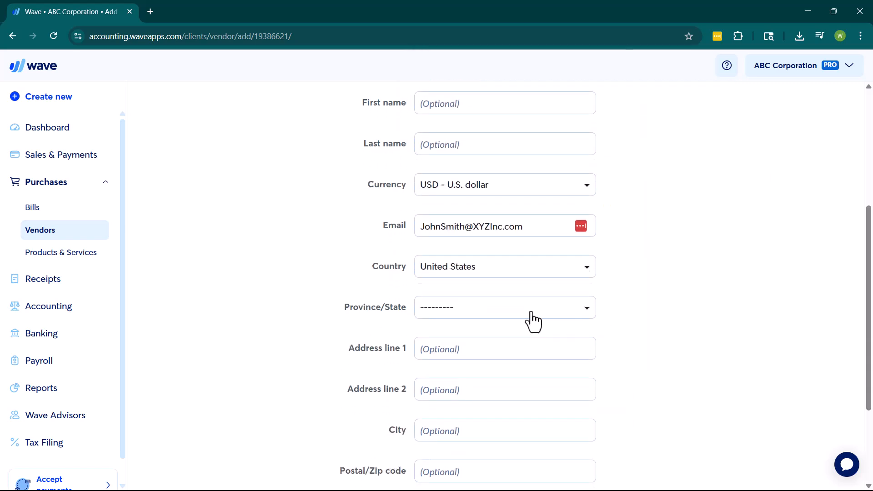
left_click(582, 309)
type("o")
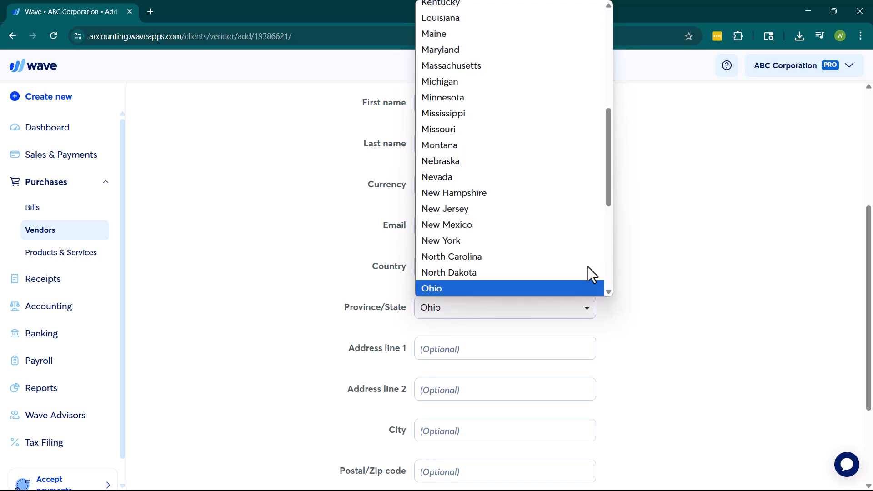
scroll(597, 293, "down", 1)
left_click(510, 257)
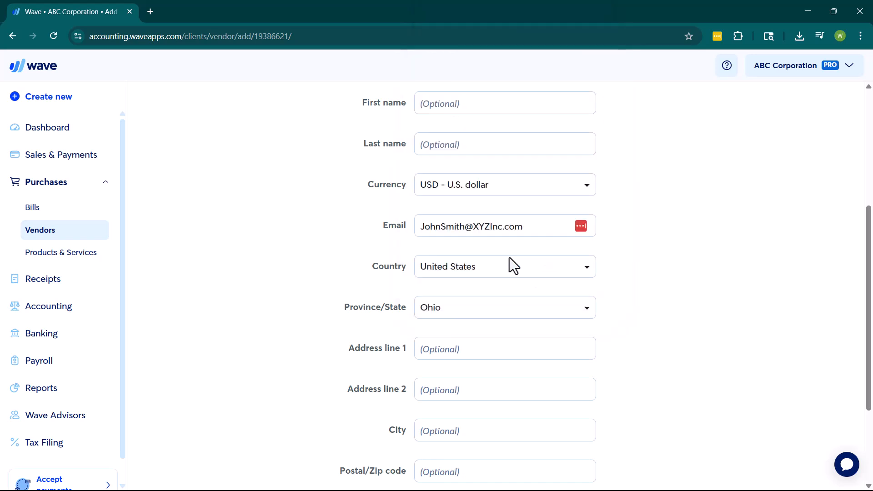
Fill Address line 1, City and Postal/Zip code with the vendor's street, city and zip
scroll(659, 308, "down", 1)
left_click(520, 288)
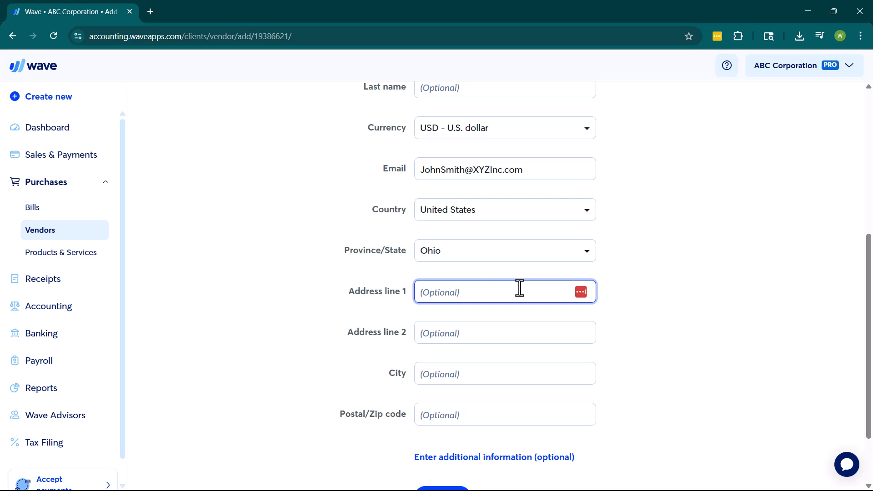
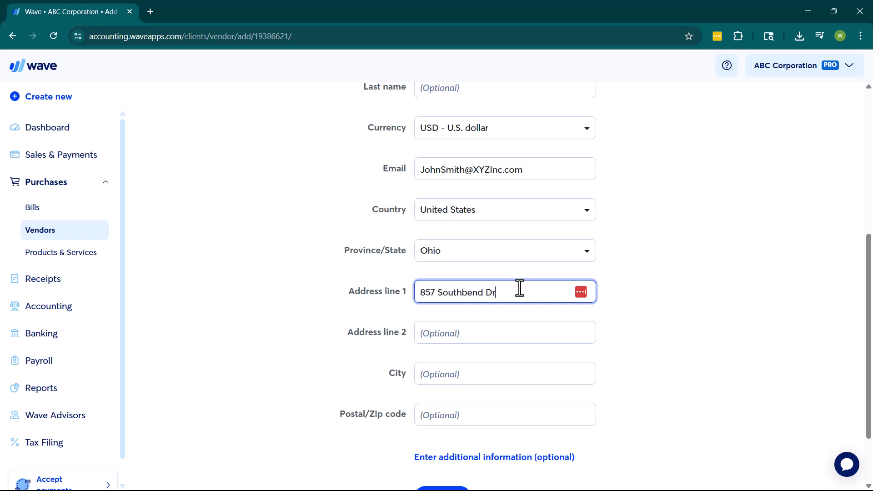
left_click(479, 381)
type("Sunnyville")
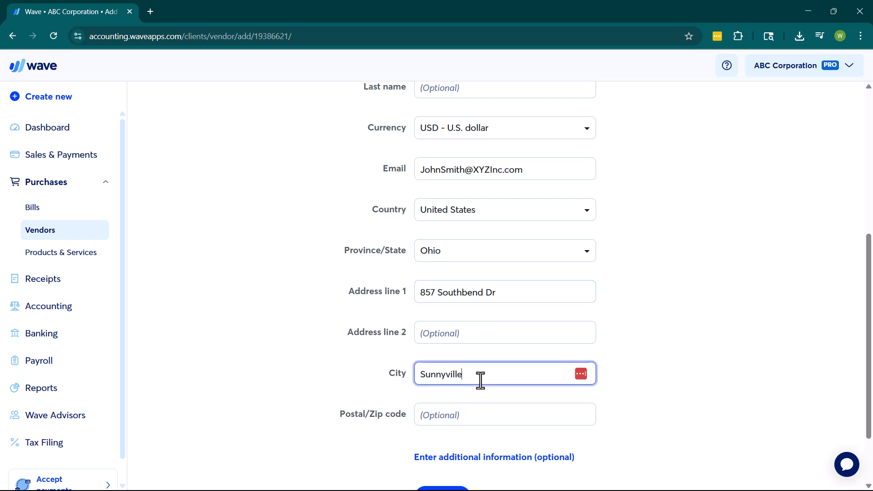
scroll(483, 377, "down", 1)
left_click(488, 364)
type("55555")
left_click(790, 358)
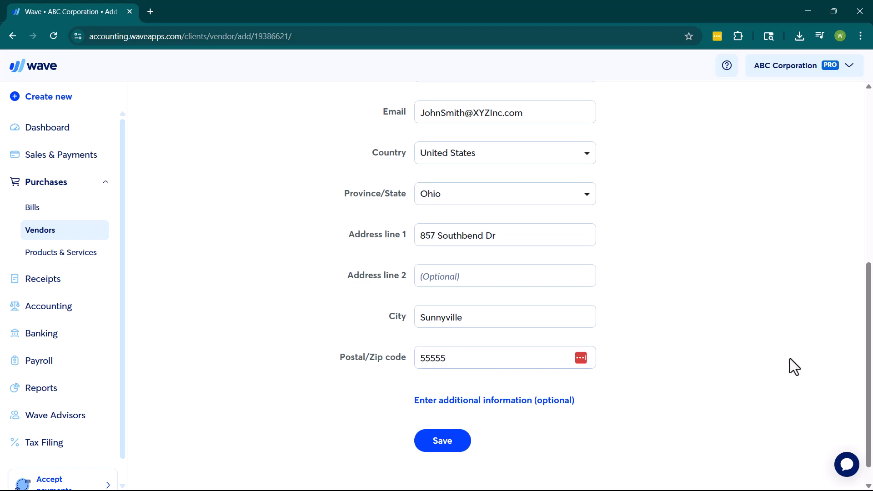
scroll(537, 261, "up", 5)
scroll(532, 268, "up", 1)
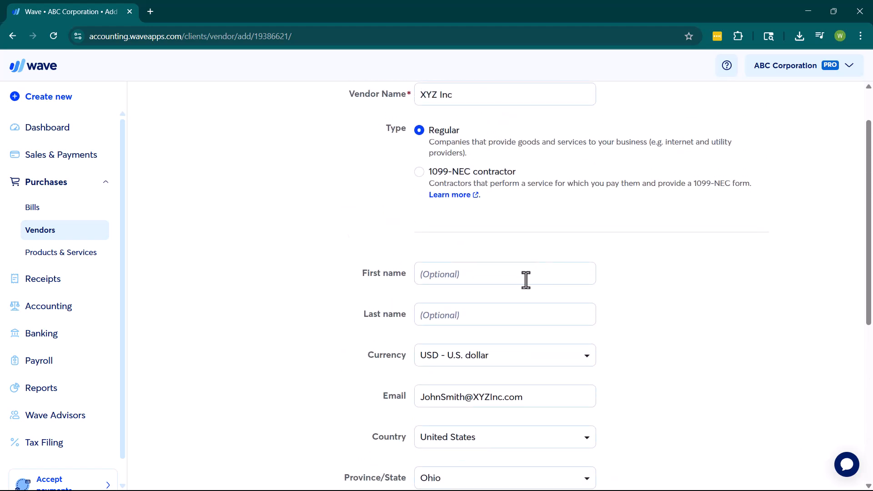
scroll(505, 291, "down", 6)
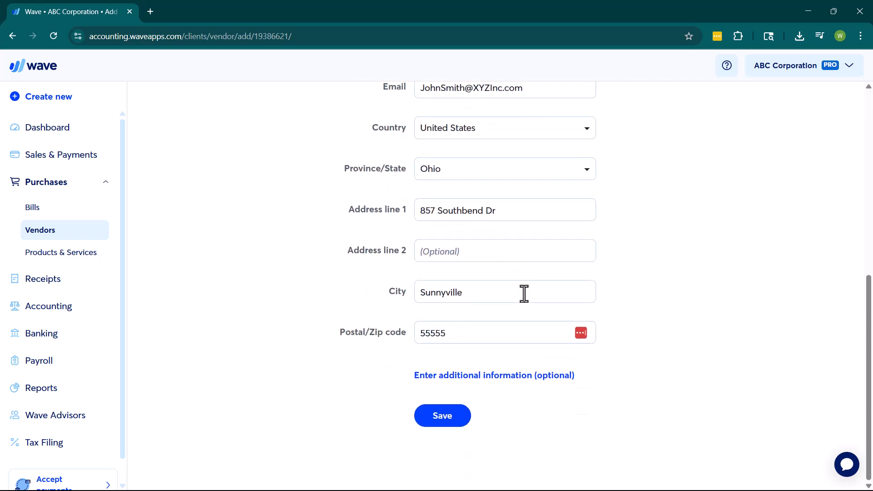
Expand the optional additional information and enter the vendor's account number
left_click(497, 379)
scroll(648, 349, "down", 4)
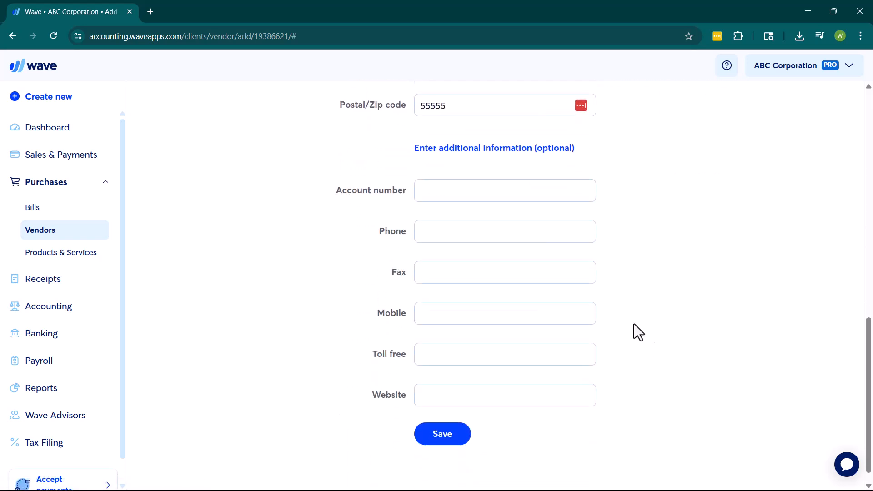
left_click(498, 187)
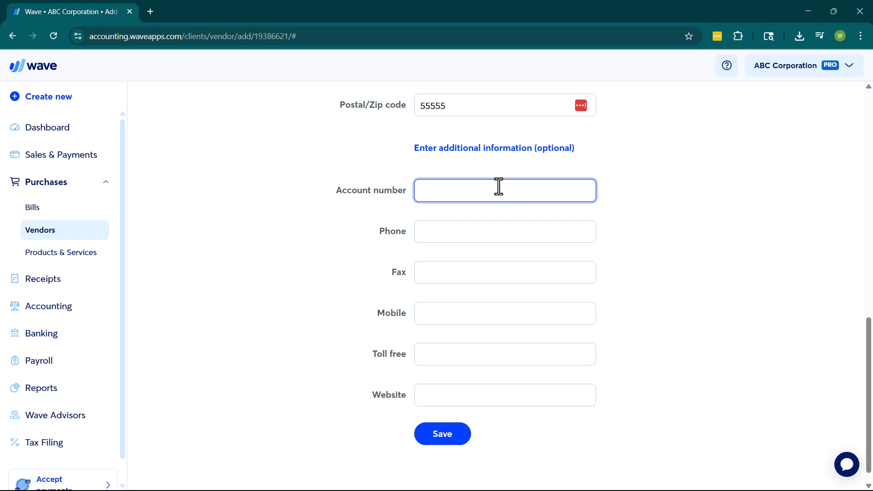
type("564")
scroll(542, 278, "up", 10)
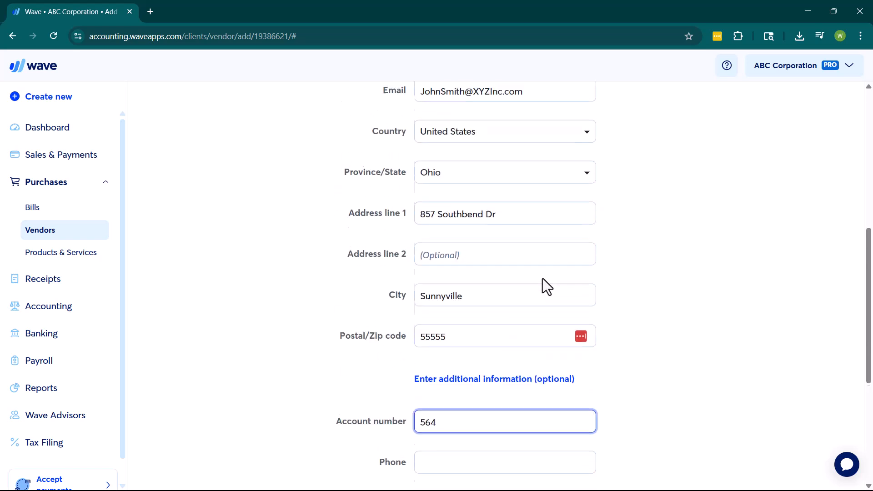
Make XYZ Inc a 1099-NEC contractor with contractor type Business
scroll(459, 159, "up", 2)
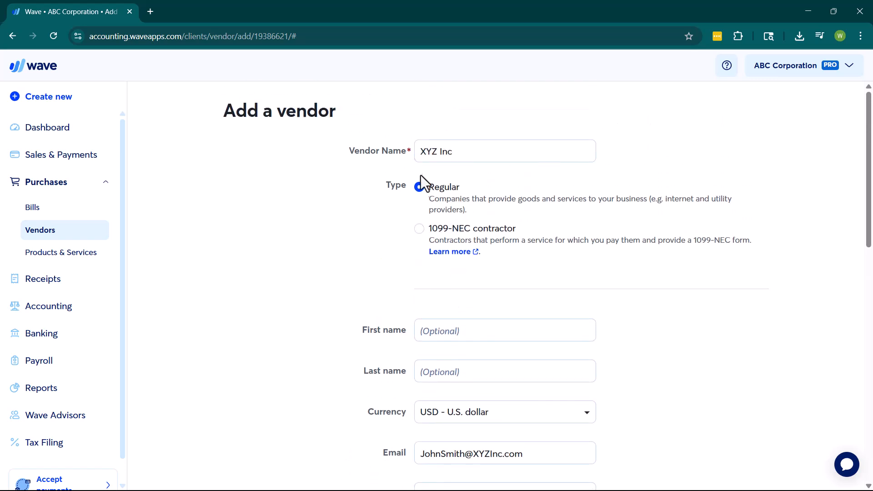
left_click(423, 231)
scroll(462, 227, "down", 2)
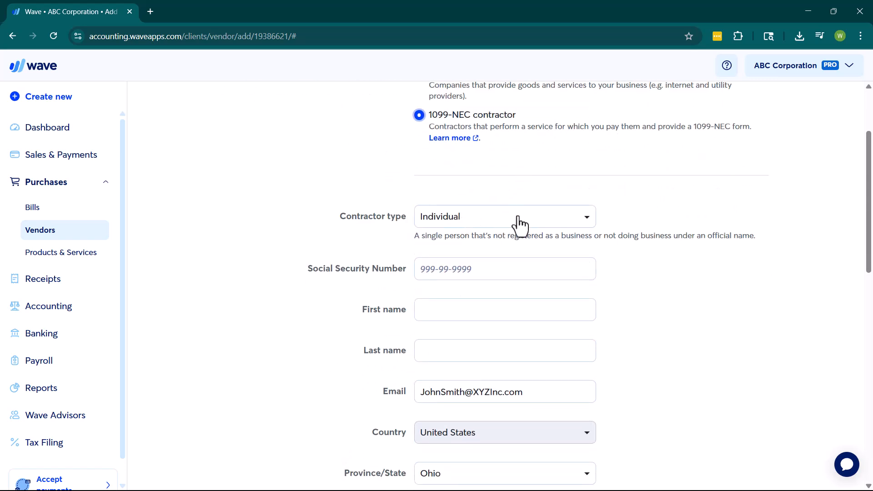
scroll(519, 223, "down", 10)
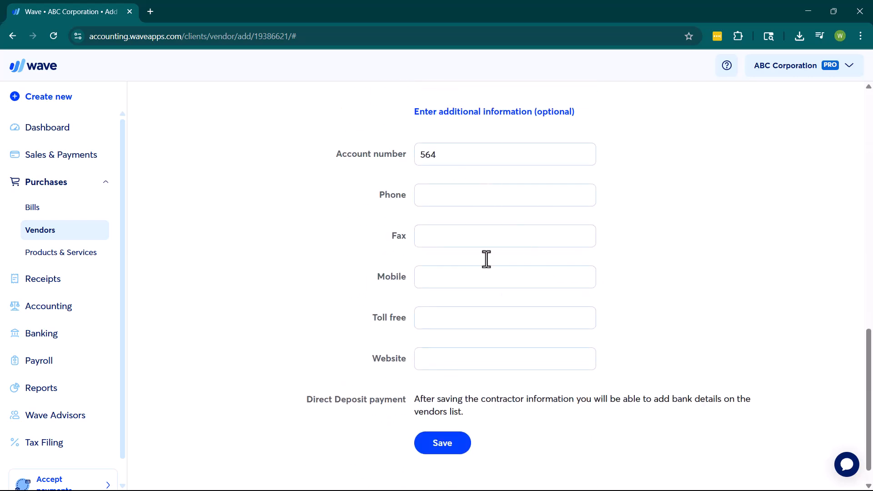
scroll(513, 275, "up", 15)
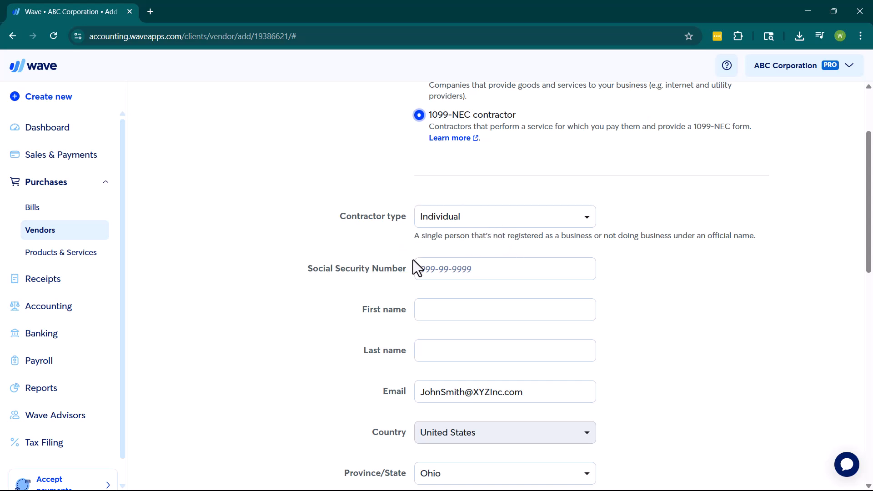
left_click(453, 230)
left_click(450, 253)
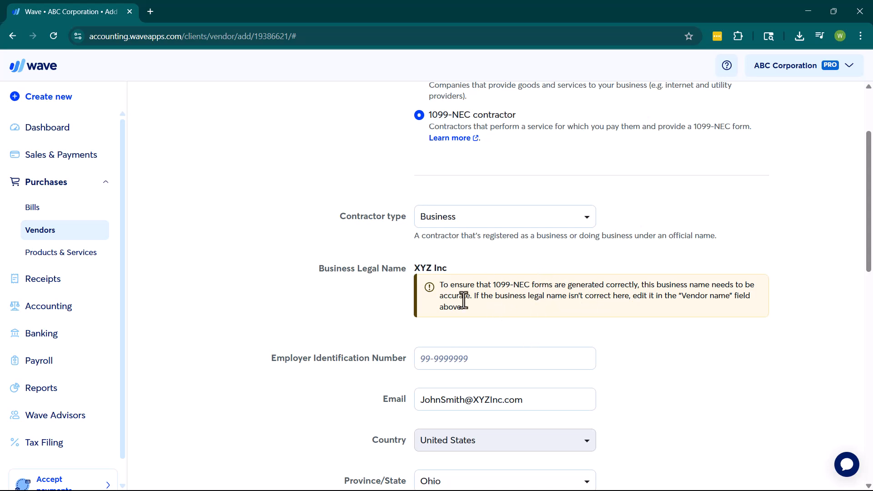
Attempt to save the vendor, which fails with an EIN format 99-9999999 error
scroll(444, 255, "down", 1)
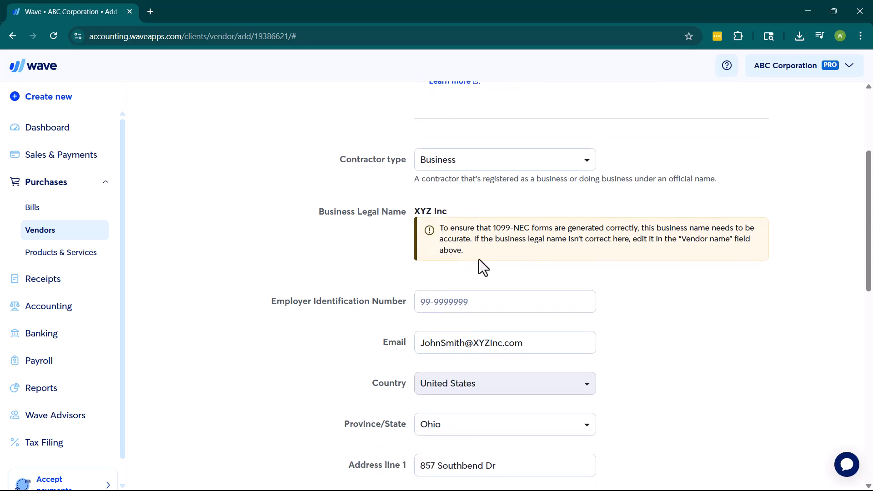
scroll(478, 260, "down", 2)
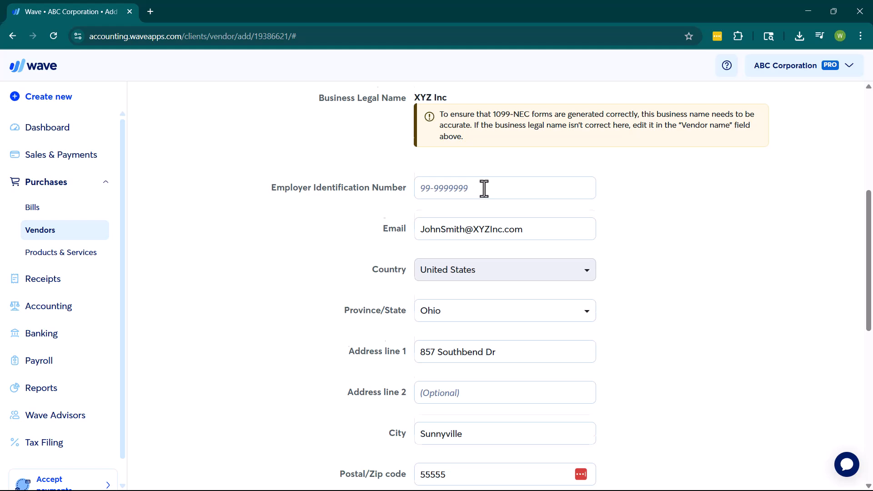
scroll(483, 184, "down", 4)
scroll(599, 241, "up", 6)
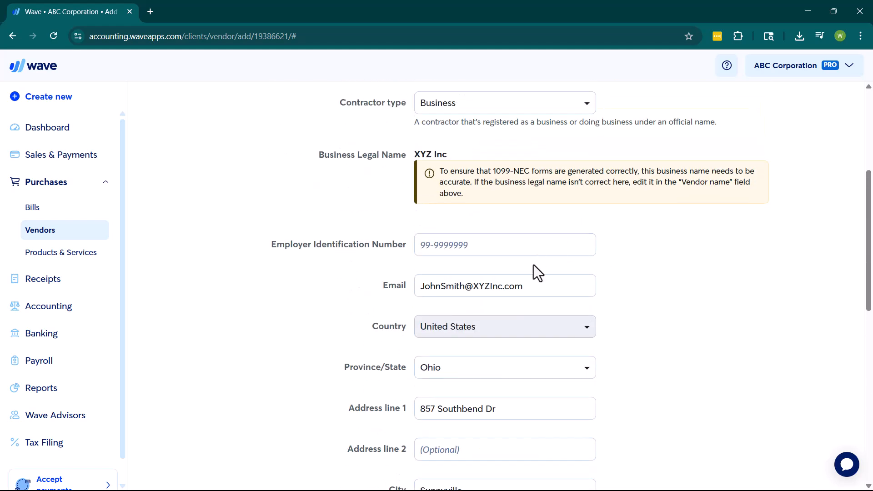
scroll(544, 248, "up", 4)
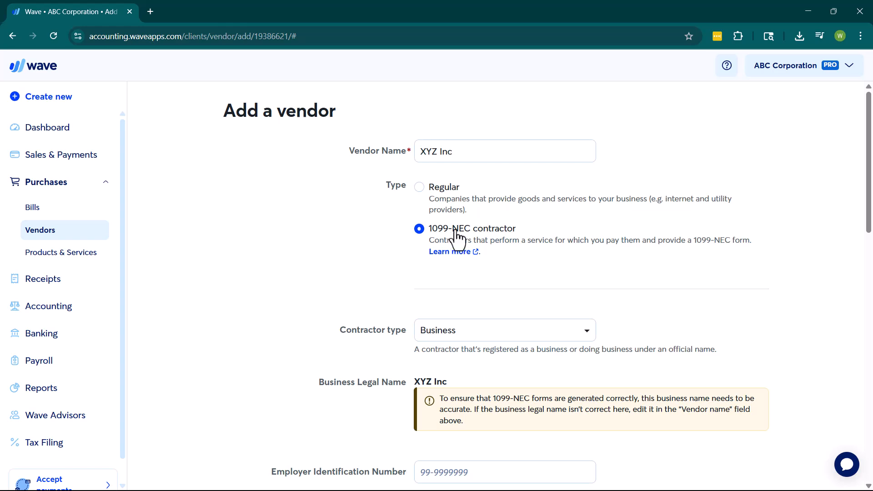
scroll(457, 241, "down", 12)
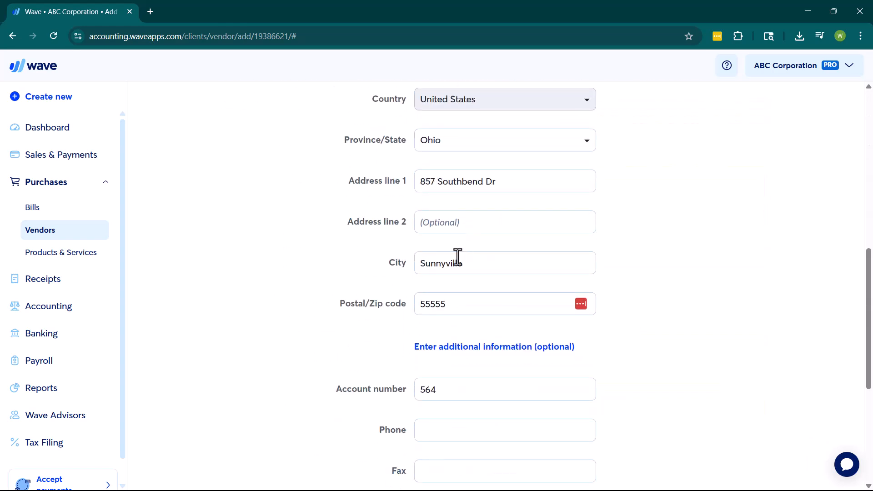
left_click(446, 412)
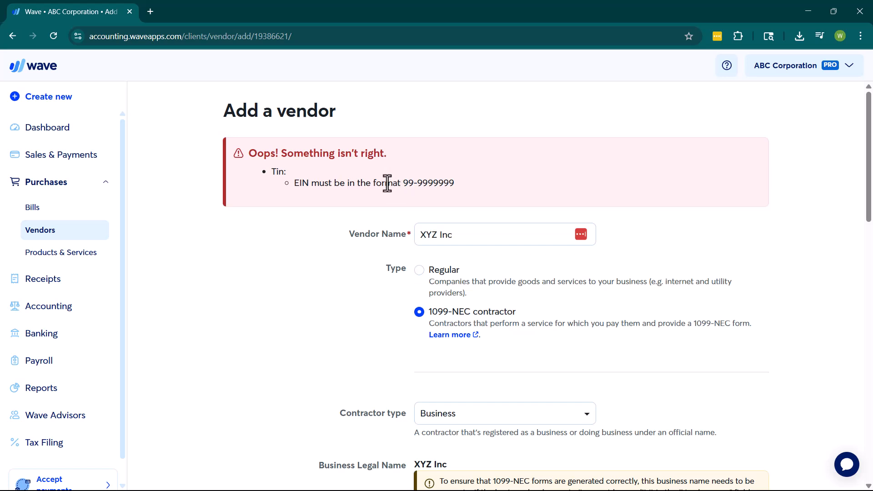
Switch the vendor type back to Regular and save XYZ Inc
scroll(462, 176, "down", 1)
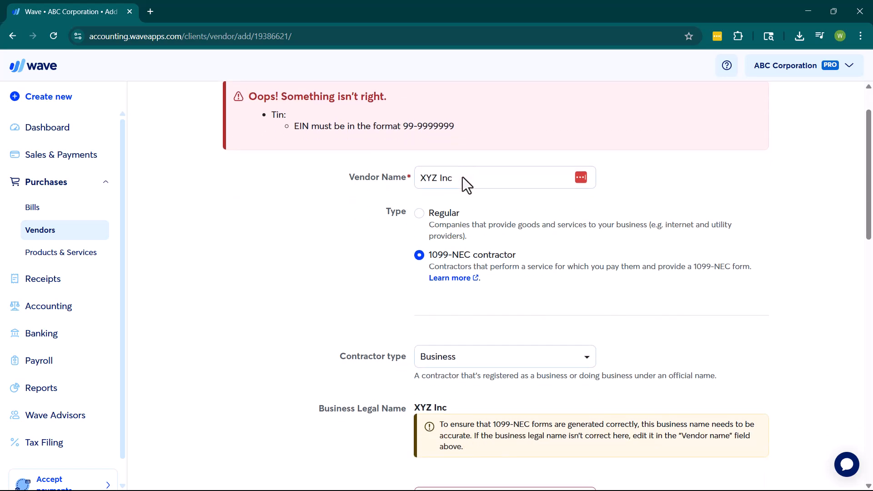
left_click(419, 214)
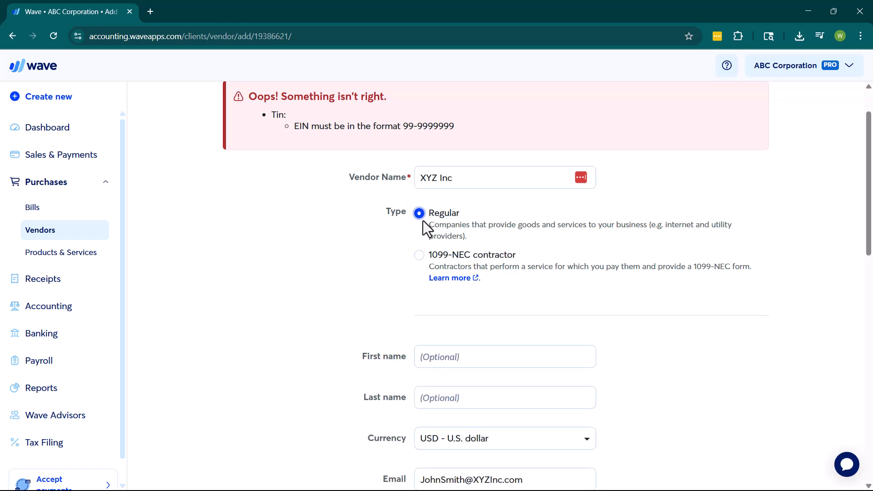
scroll(503, 253, "down", 6)
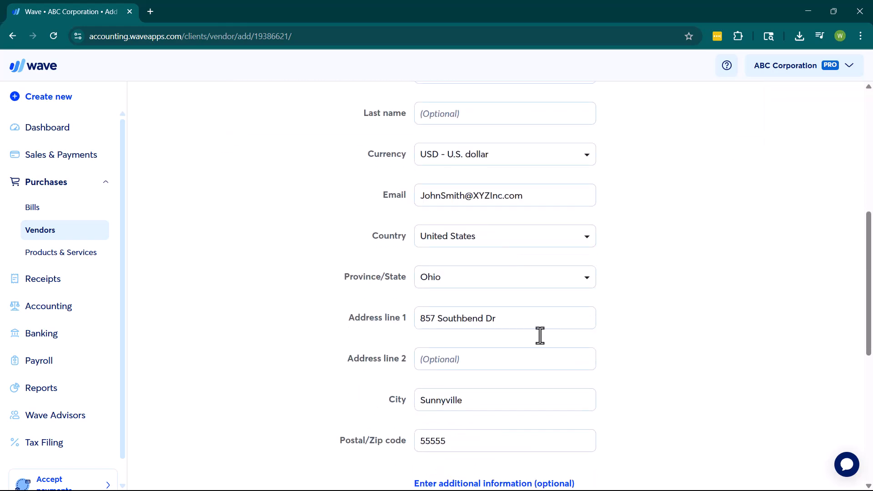
scroll(558, 308, "down", 7)
left_click(464, 430)
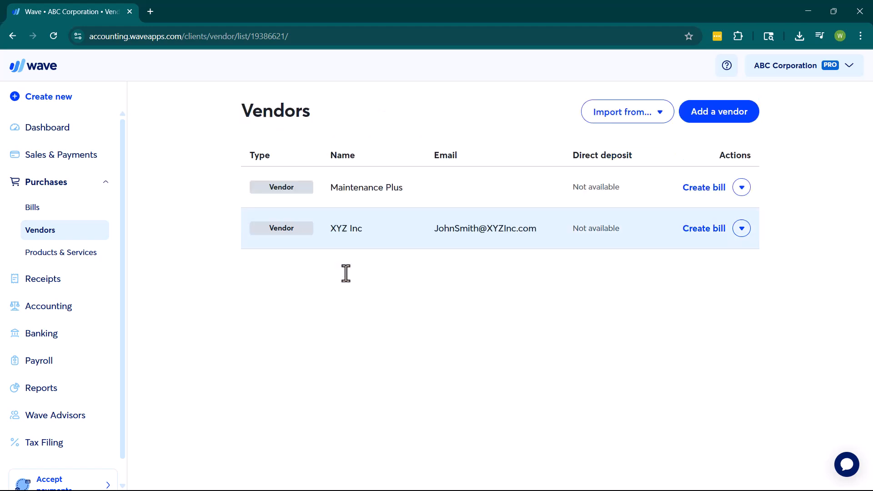
Choose Edit from the XYZ Inc row's Actions menu
left_click(741, 229)
left_click(727, 253)
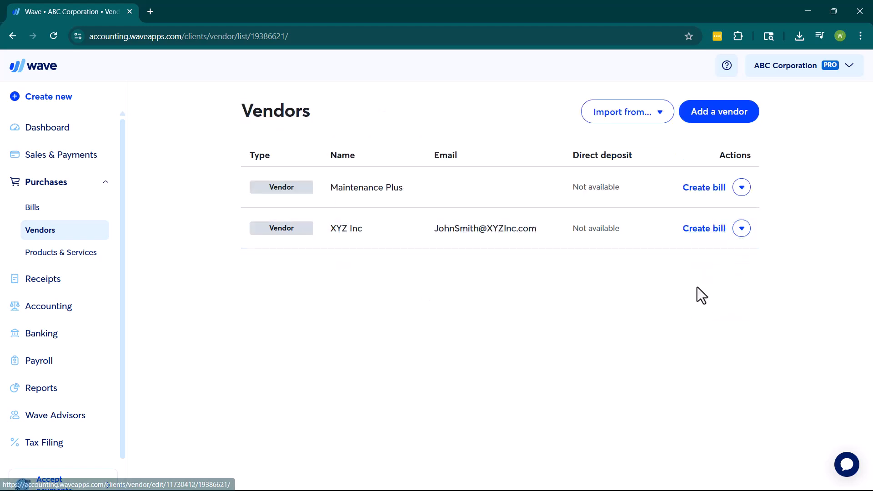